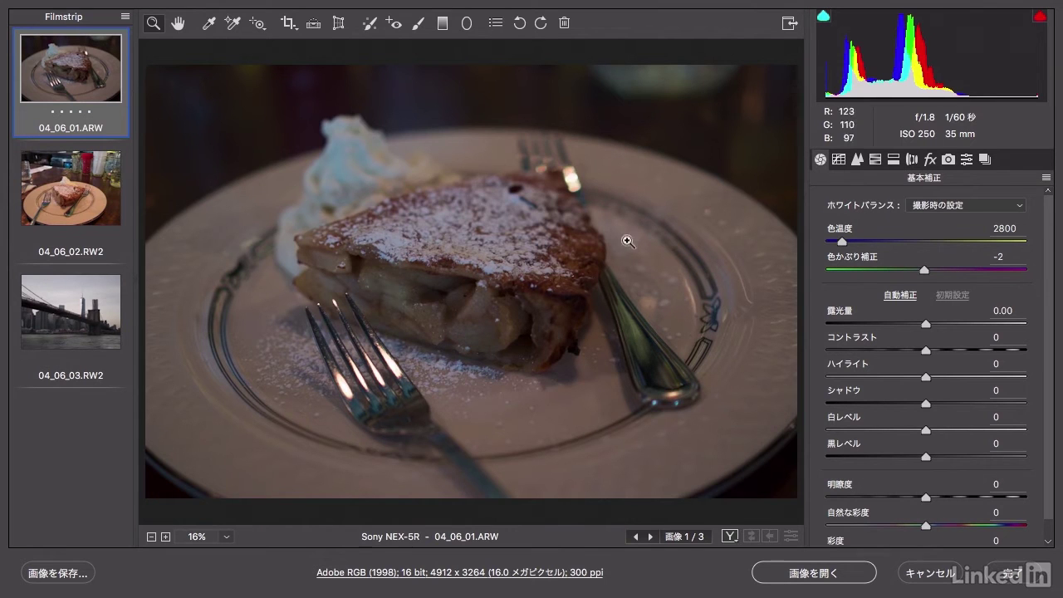
Flip between pie photos 04_06_01 and 04_06_02.RW2, ending on 04_06_02.RW2 at 3150/-14
left_click(70, 188)
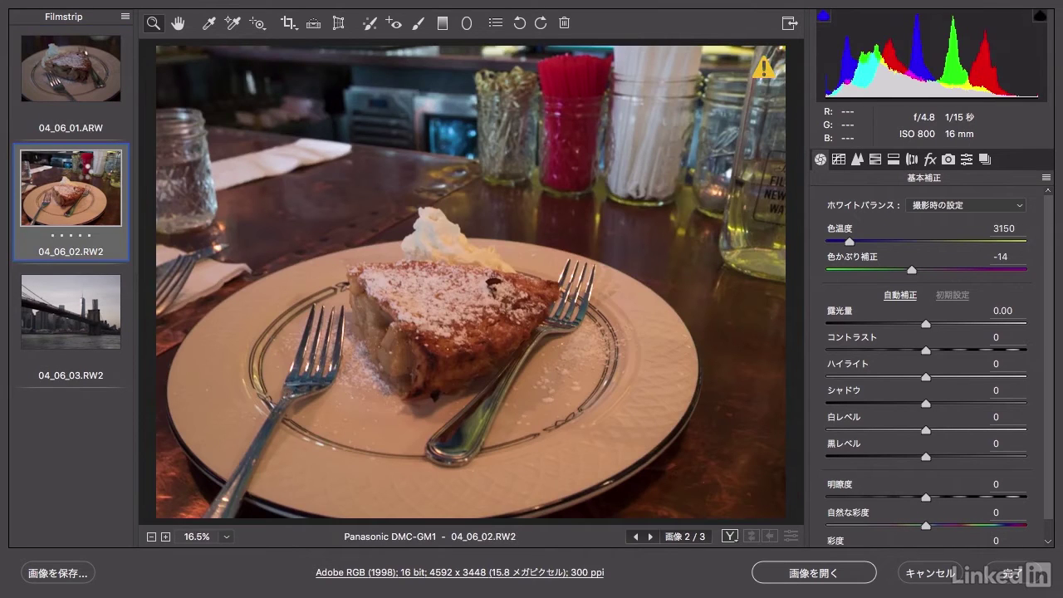
left_click(79, 70)
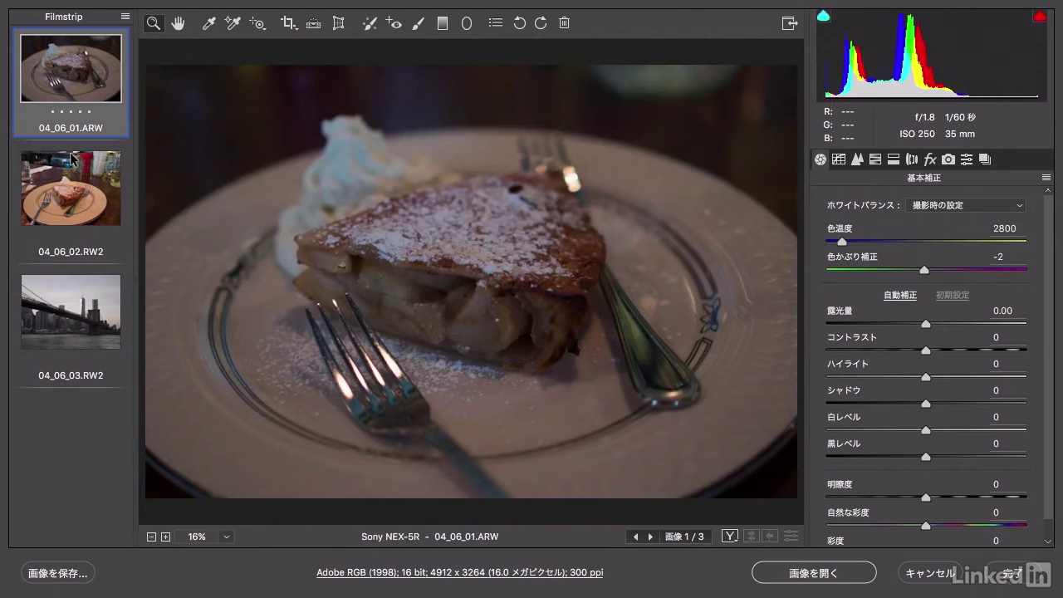
left_click(70, 184)
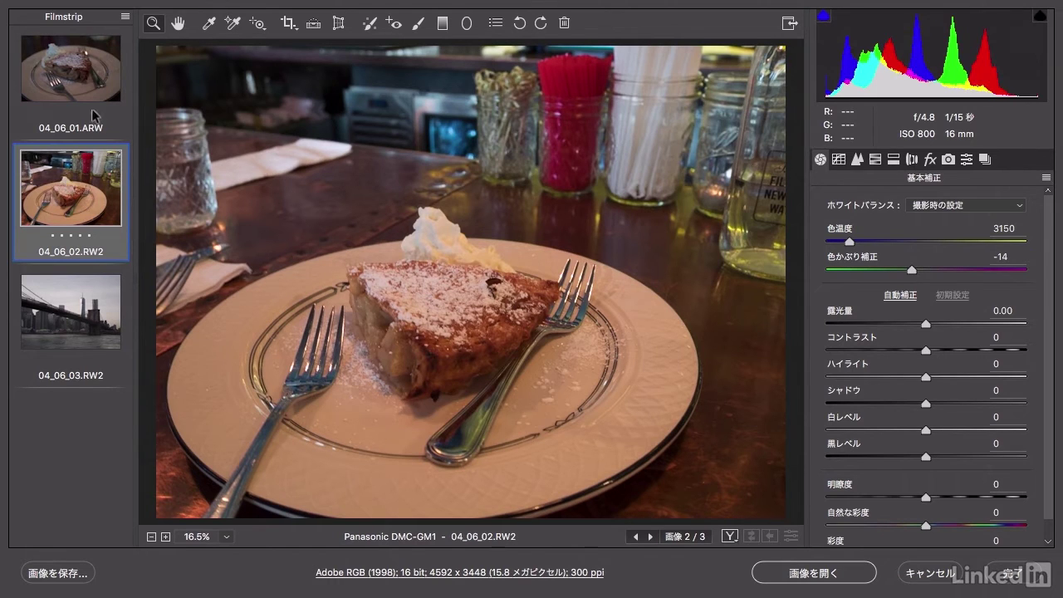
left_click(98, 66)
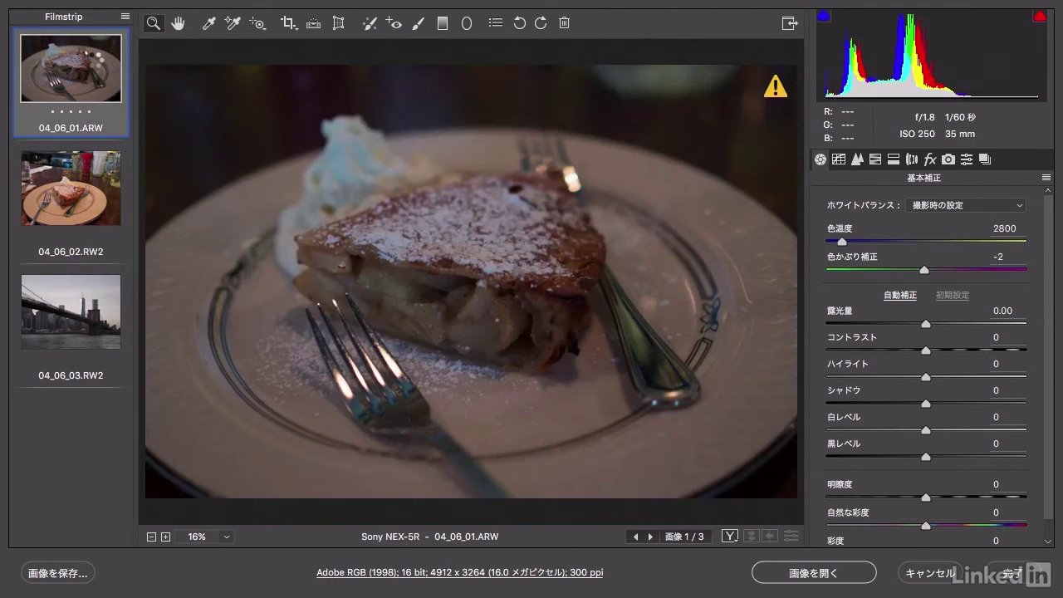
left_click(91, 191)
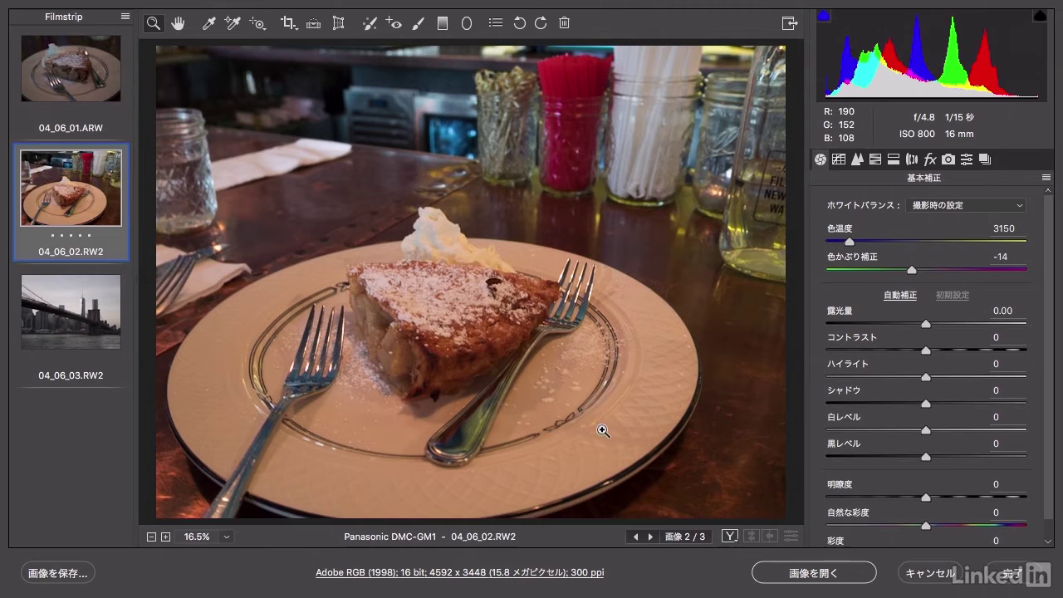
key("Up")
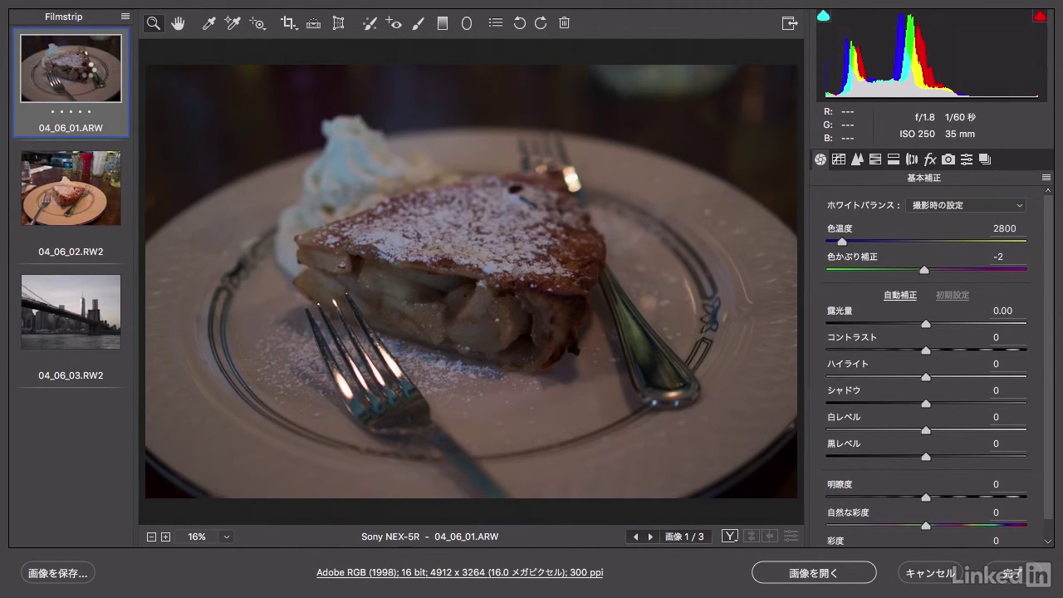
left_click(74, 188)
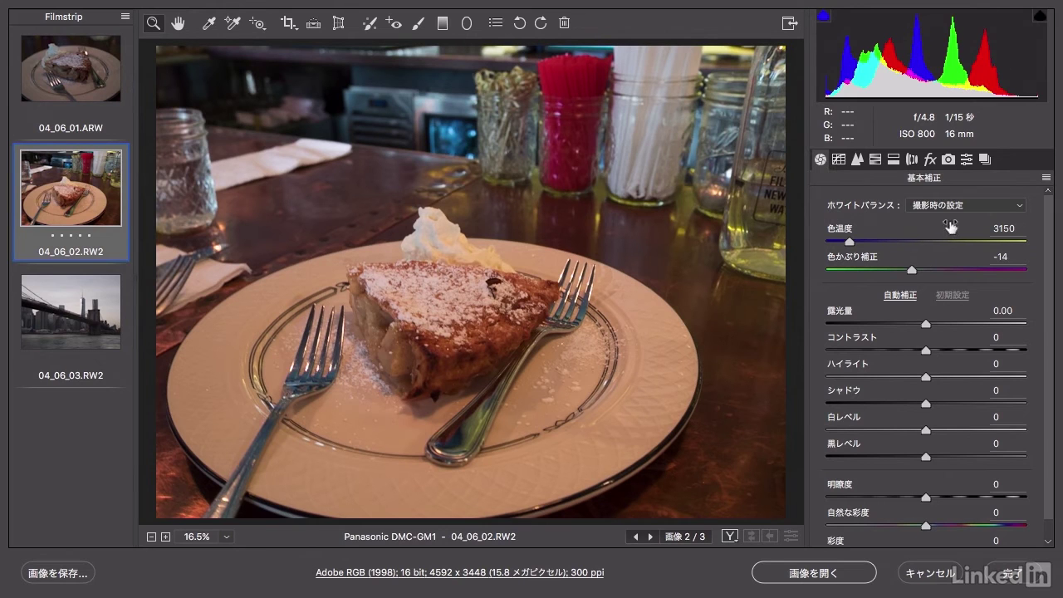
Apply the タングステン-白熱灯 preset, then fine-tune to temperature 2750 and tint -5
left_click(988, 211)
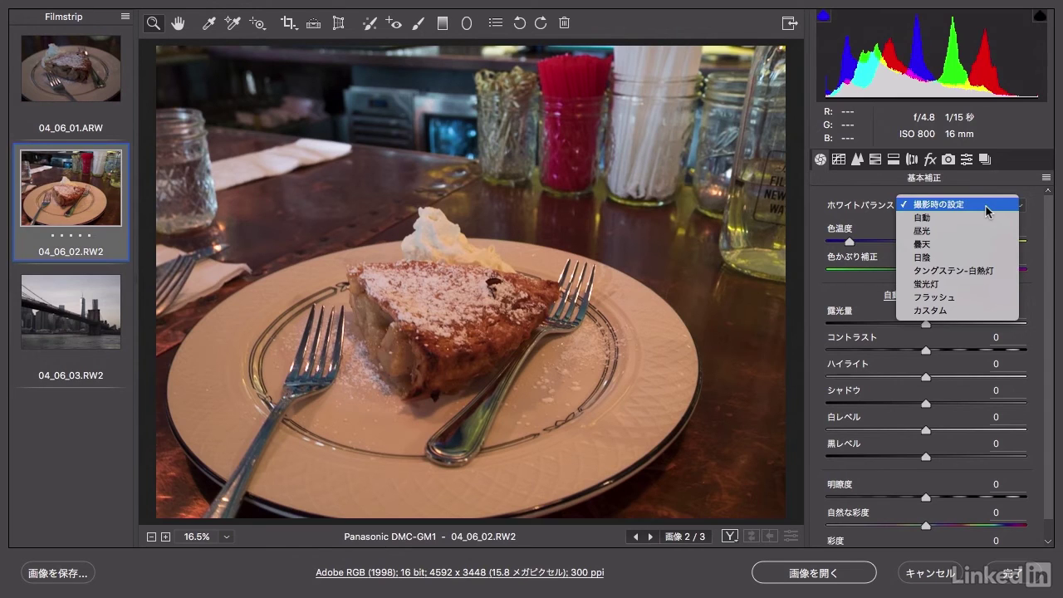
left_click(1007, 277)
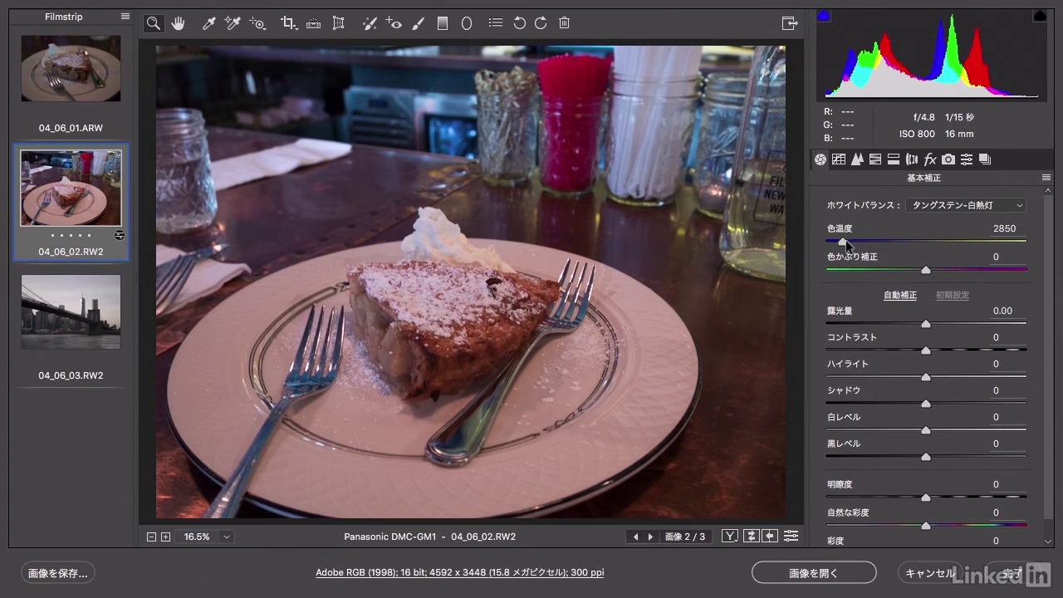
left_click_drag(844, 242, 841, 242)
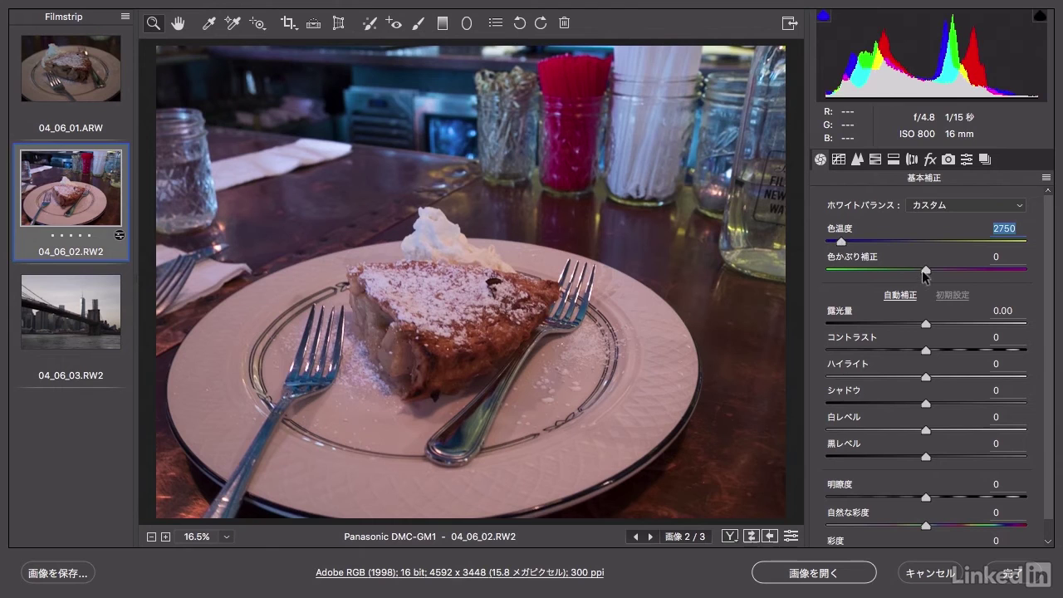
left_click_drag(927, 271, 922, 271)
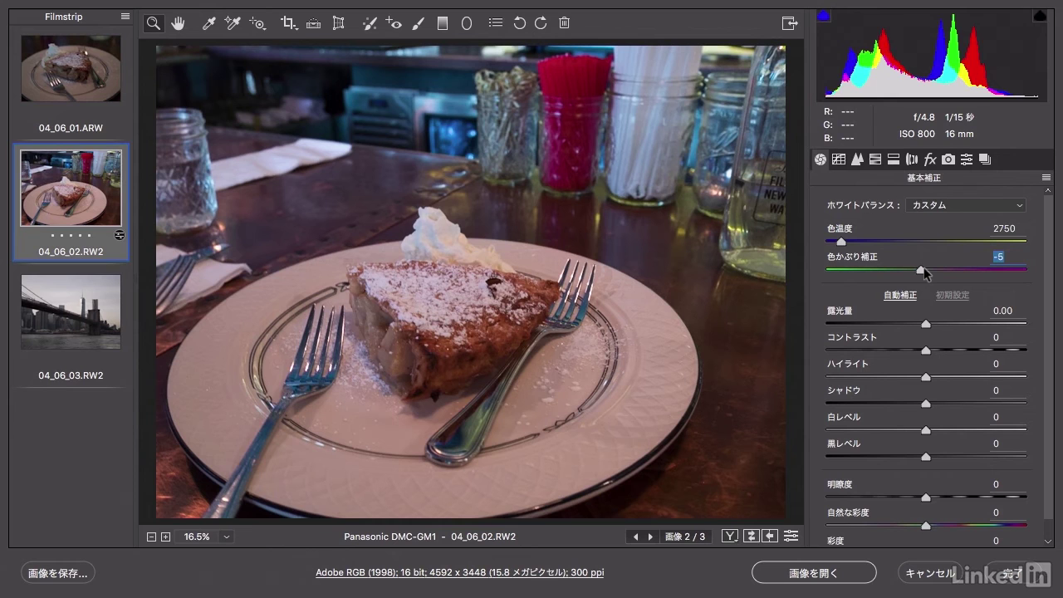
Show bridge photo 04_06_03.RW2 and apply the 曇天 white balance (6500, tint +10)
left_click(90, 317)
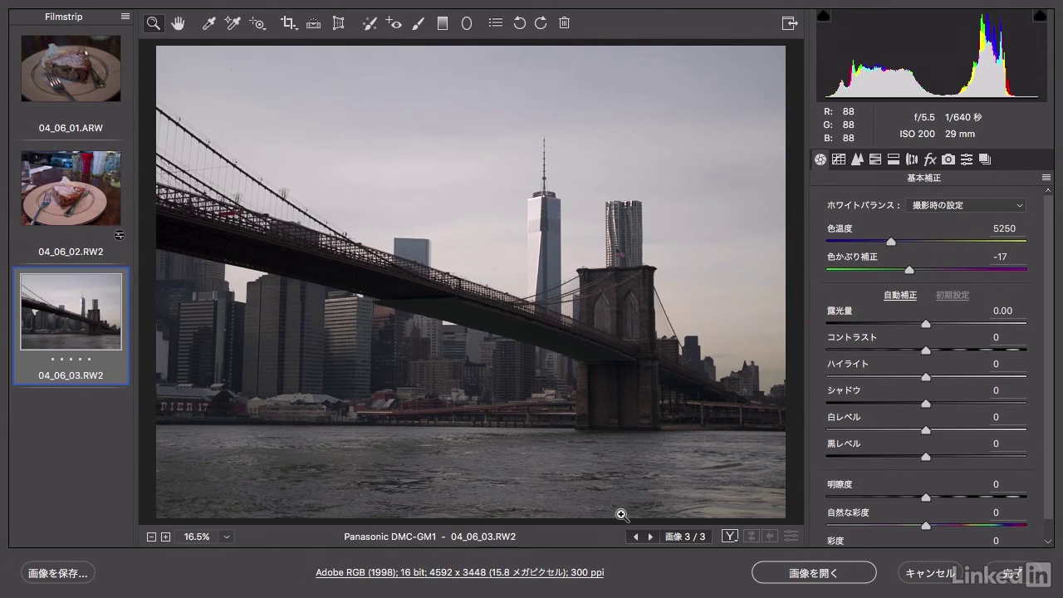
left_click(1006, 207)
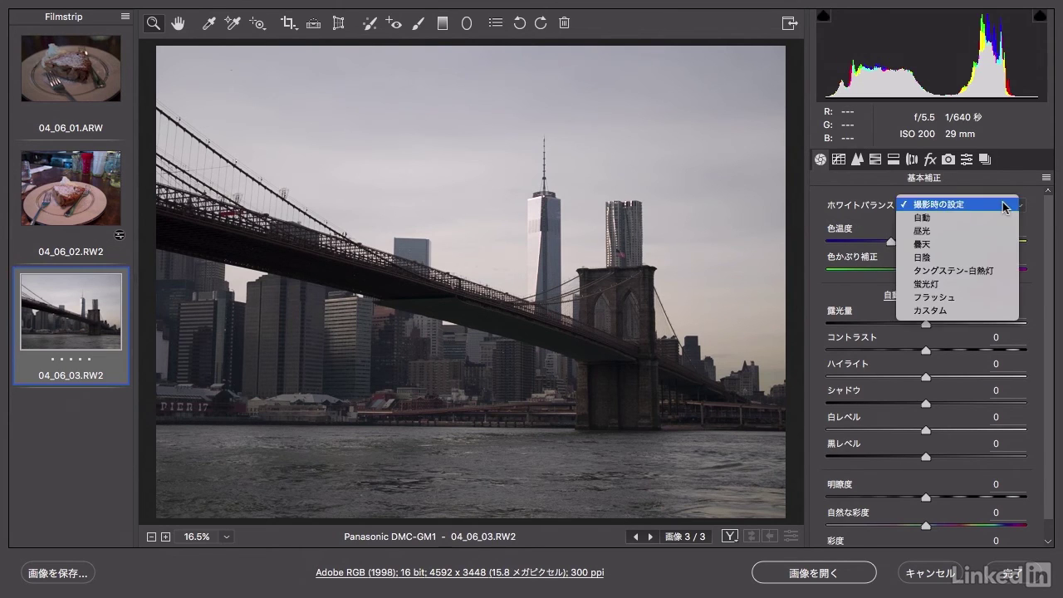
left_click(1004, 245)
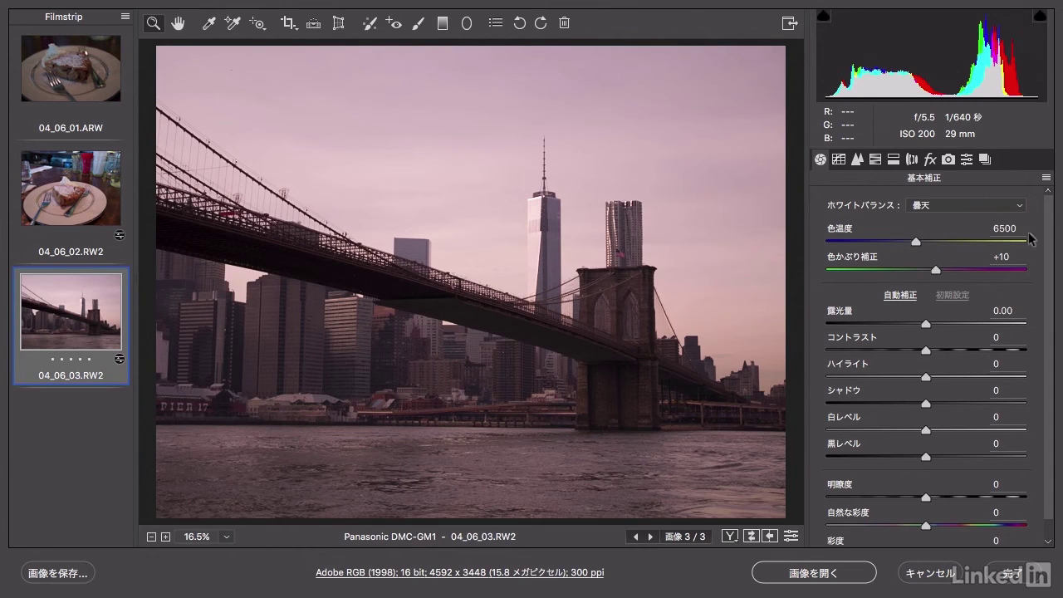
left_click(1008, 206)
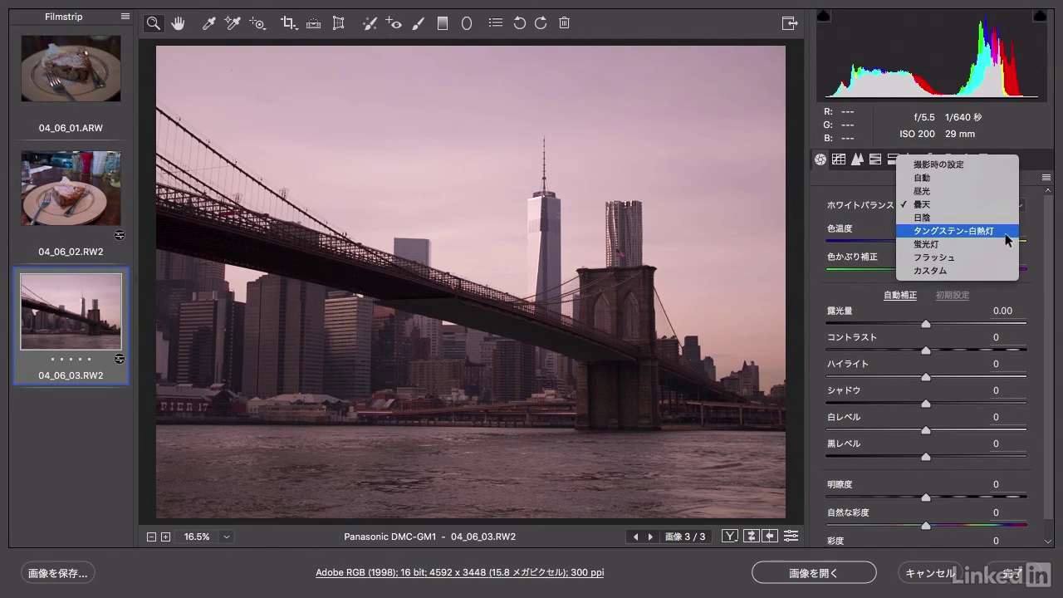
Set the bridge photo to the タングステン-白熱灯 preset (2850, tint 0) and keep it
left_click(1006, 236)
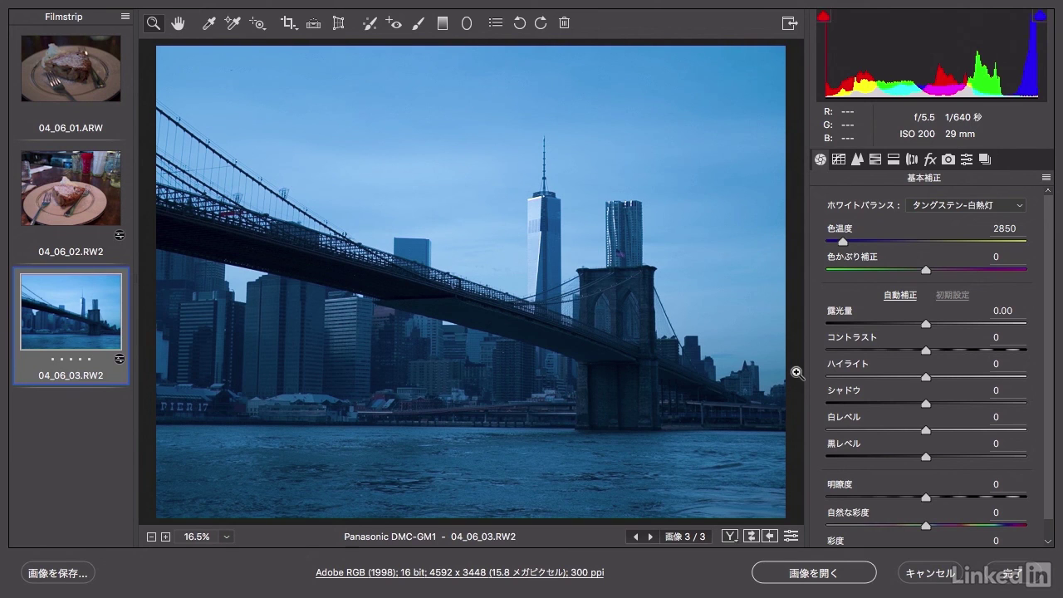
left_click(1012, 208)
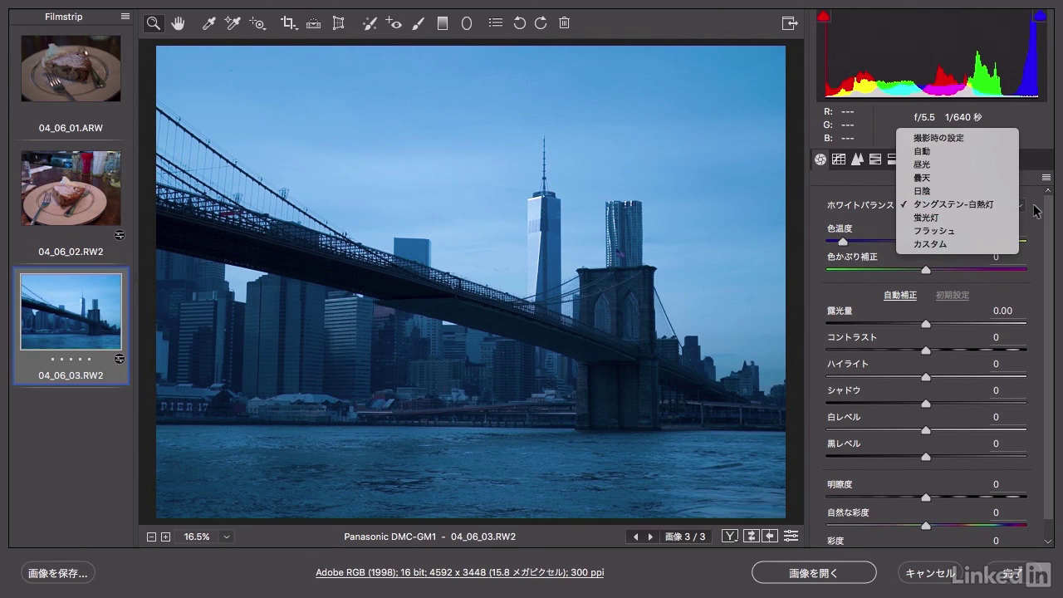
left_click(1038, 211)
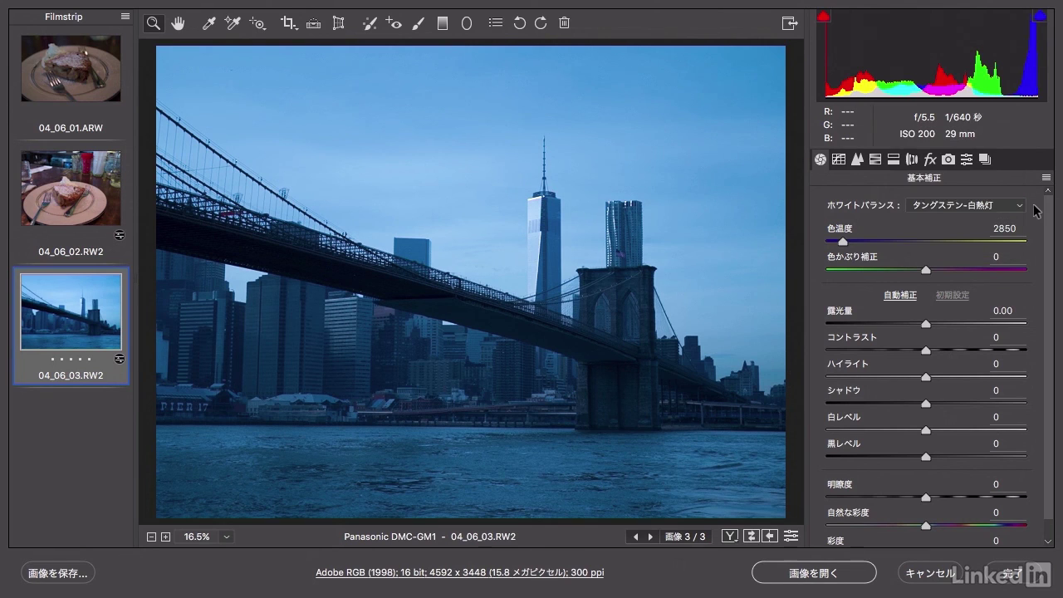